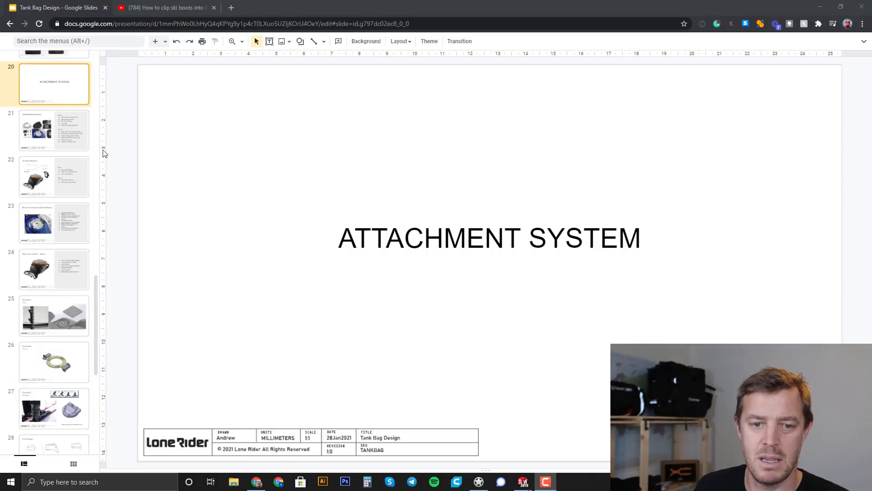
- Show slide 21, Quick Release System, with its five pros and its cons
click(48, 138)
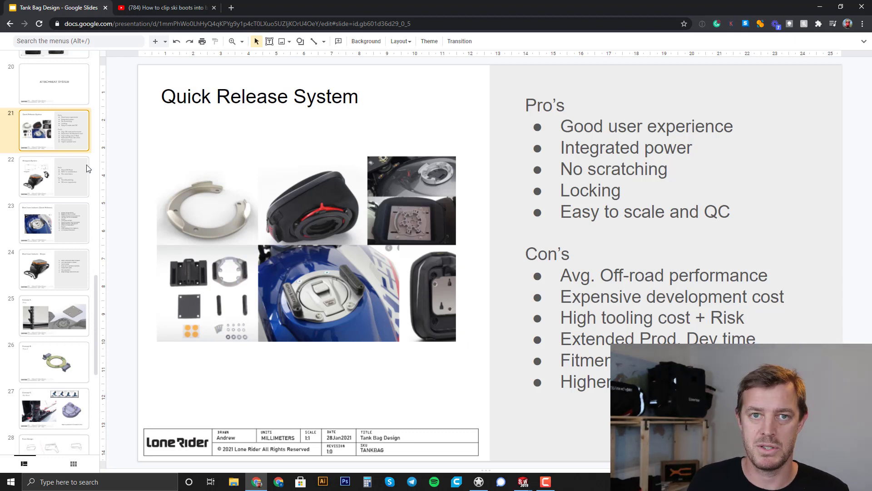
- Show slide 22, Strapped System, with strap diagrams, tank bag photo, pros and cons
click(58, 181)
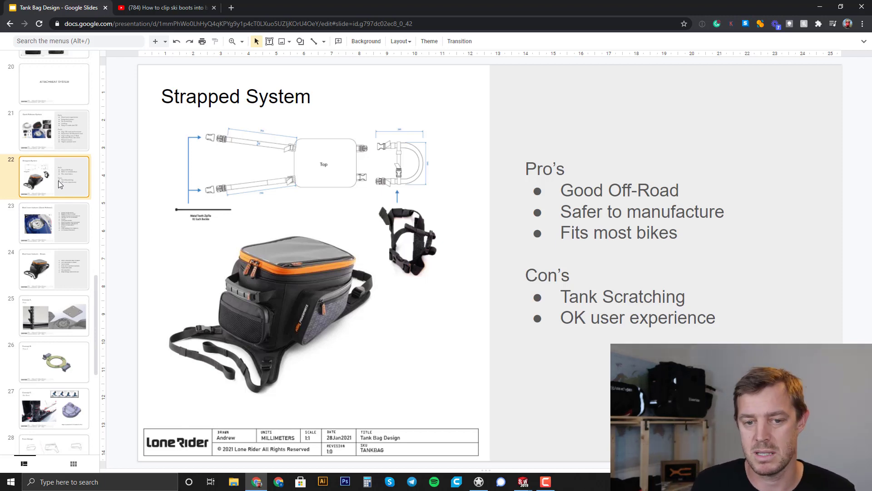
- Move from slide 23, Must have features (Quick Release), on to slide 25, Concept A. Pins
click(49, 221)
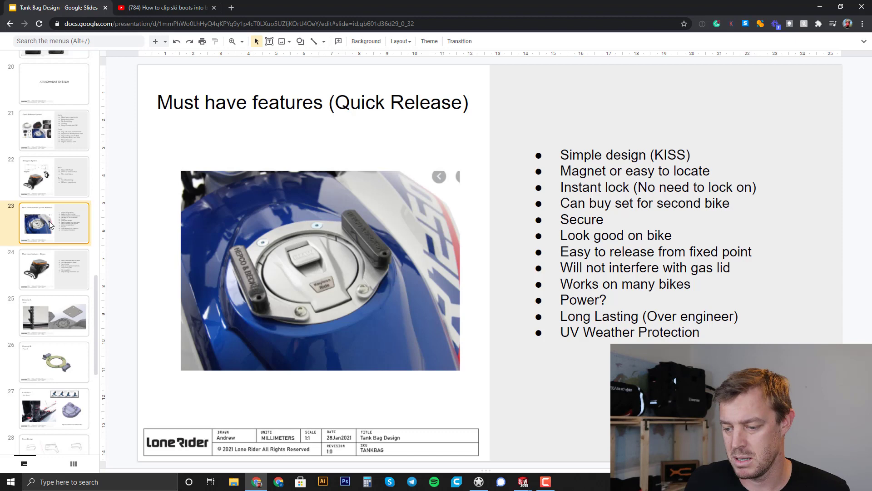
key(Down)
key(Down)
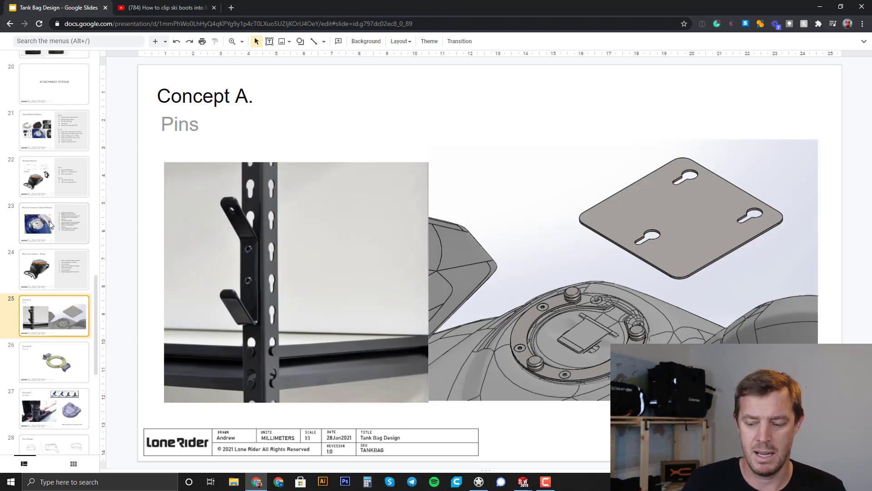
- Return to slide 24, Must have features - Straps, with its seven strap requirements
key(Up)
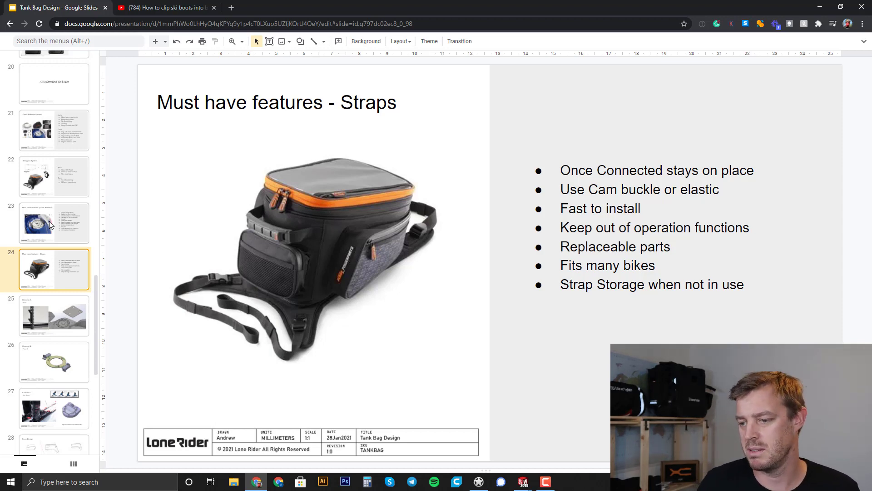
click(601, 284)
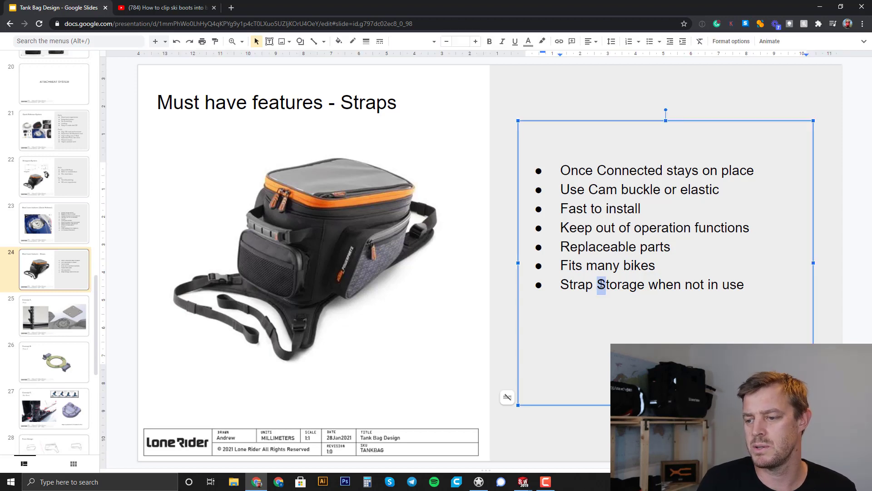
key(BackSpace)
text(s)
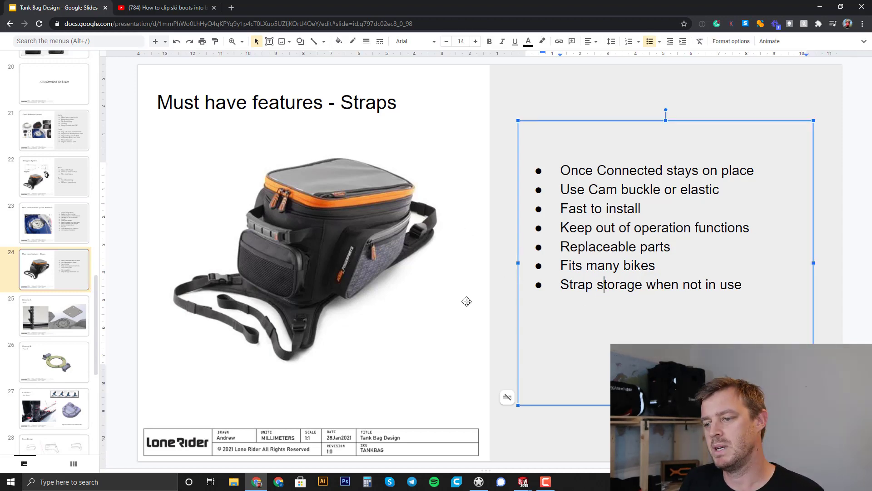
click(505, 309)
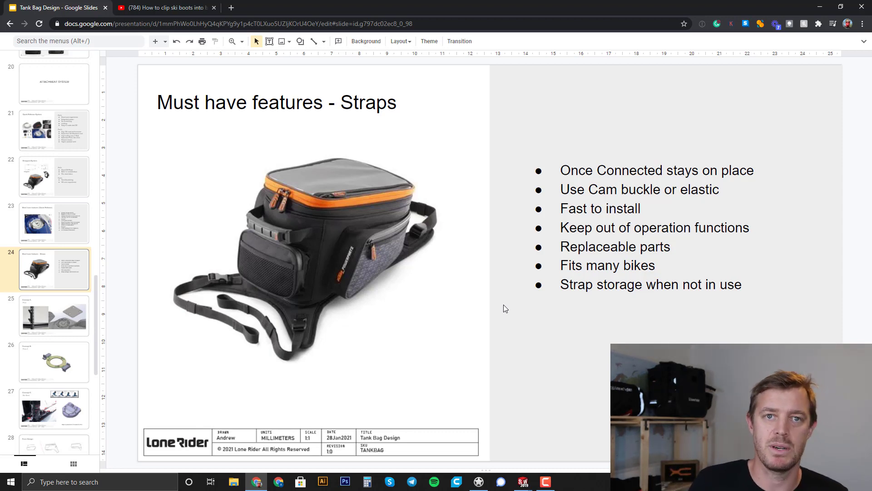
- Present slide 25, Concept A. Pins, then bring up the SolidWorks TBQR-Assem1 assembly
key(Down)
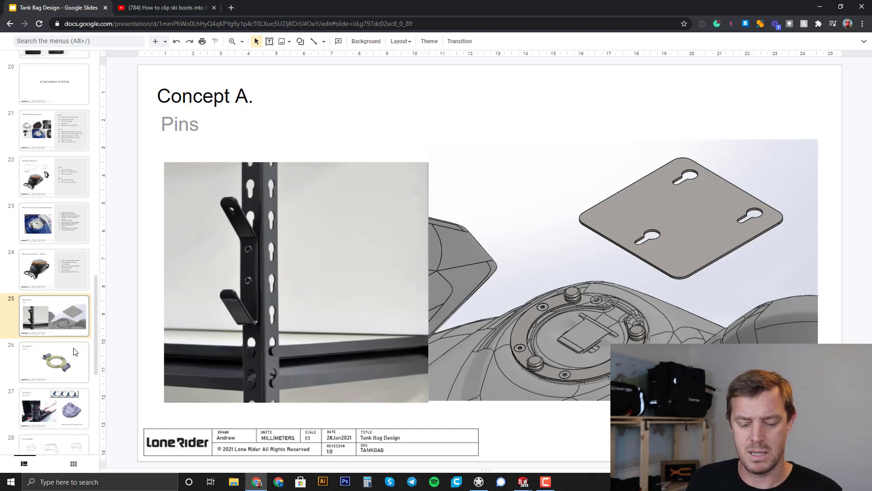
key(alt+Tab)
key(alt+Tab)
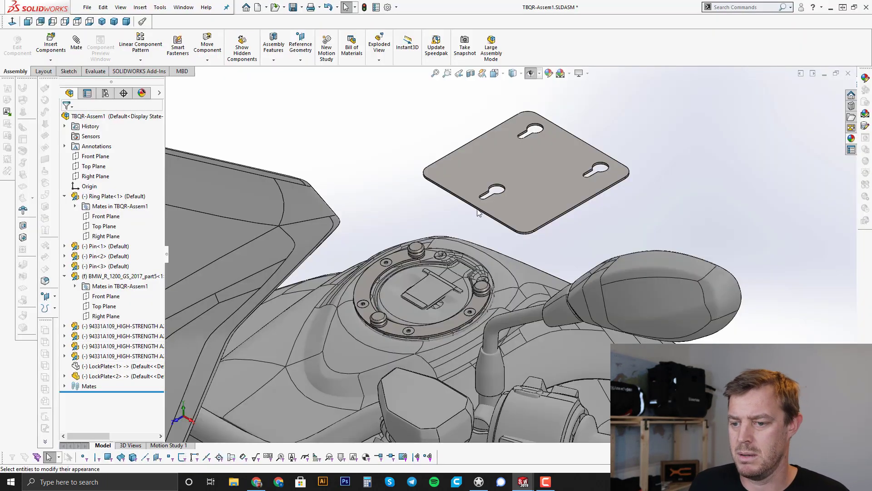
- Move the lock plate onto the tank cap ring in TBQR-Assem1, inspecting it from several angles
middle_drag(444, 289, 503, 312)
scroll(502, 312, up, 6)
scroll(504, 291, down, 10)
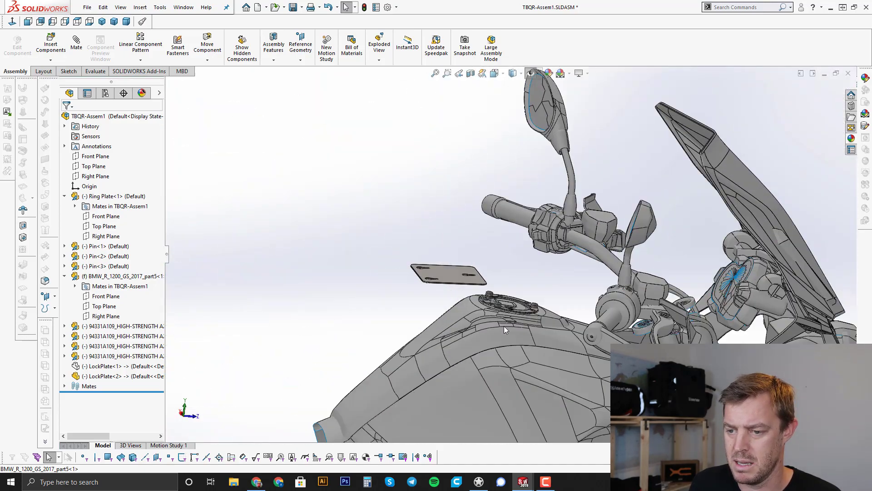
mouse_move(542, 282)
middle_down()
mouse_move(532, 273)
mouse_move(541, 291)
mouse_move(532, 290)
middle_up()
click(533, 290)
drag(532, 290, 462, 245)
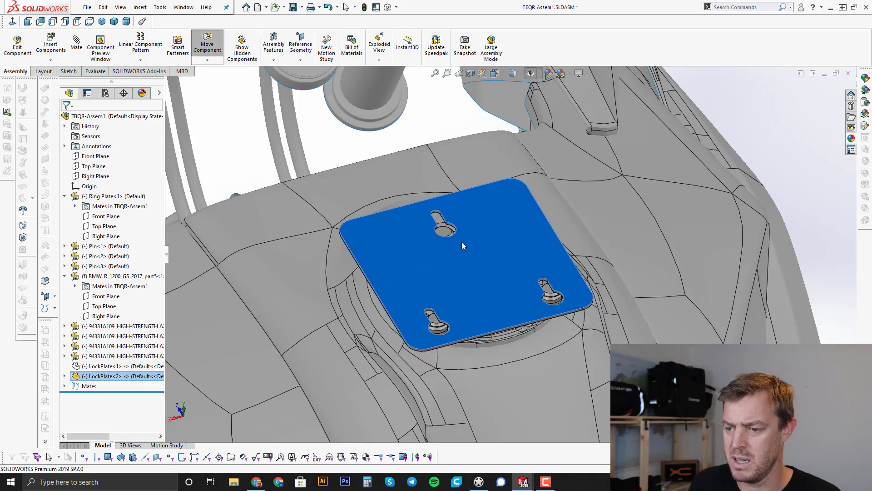
middle_drag(462, 245, 508, 329)
scroll(508, 329, up, 2)
scroll(505, 295, up, 5)
middle_drag(505, 295, 511, 289)
scroll(488, 241, down, 3)
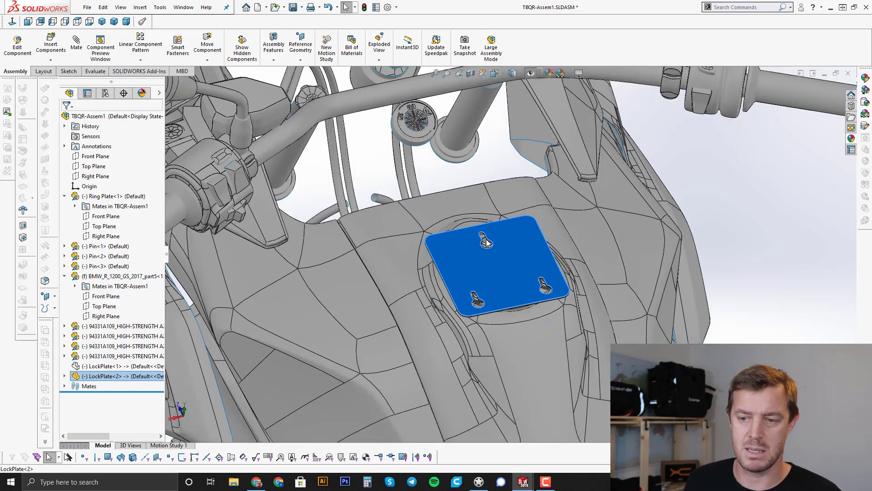
- Advance the deck to slide 26, Concept B. Pins 2, then show SolidWorks' Open Documents list
key(alt+Tab)
key(Down)
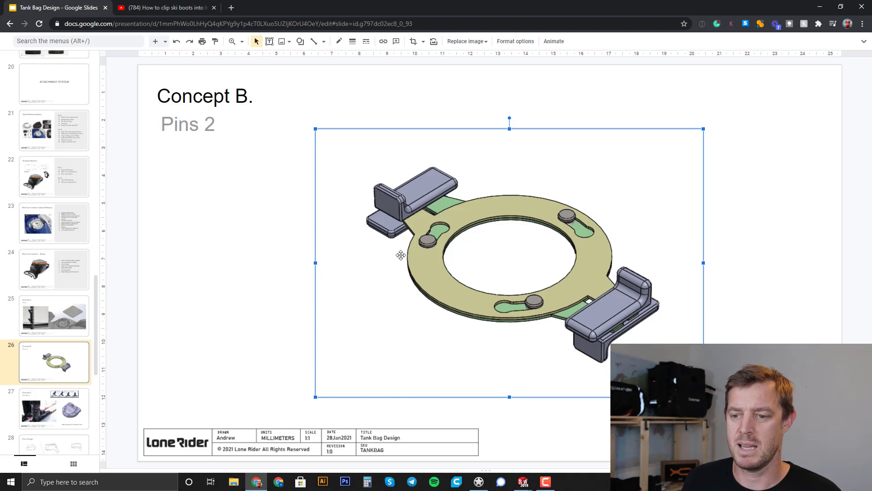
key(alt+Tab)
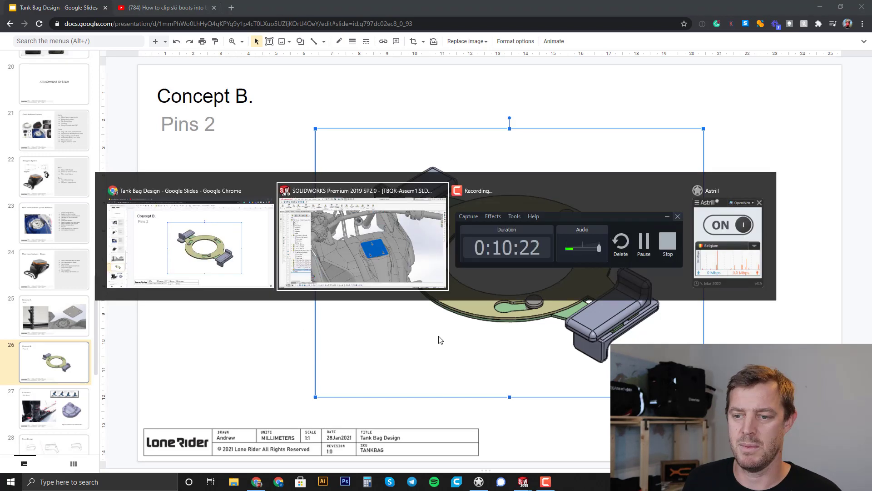
key(ctrl+Tab)
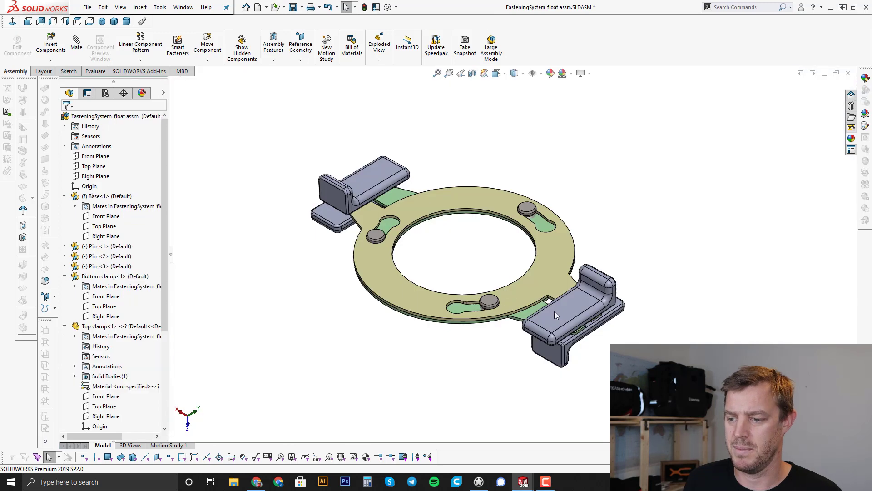
- Open the FasteningSystem_float assembly and swing its clamps outward and inward onto the plate
click(554, 312)
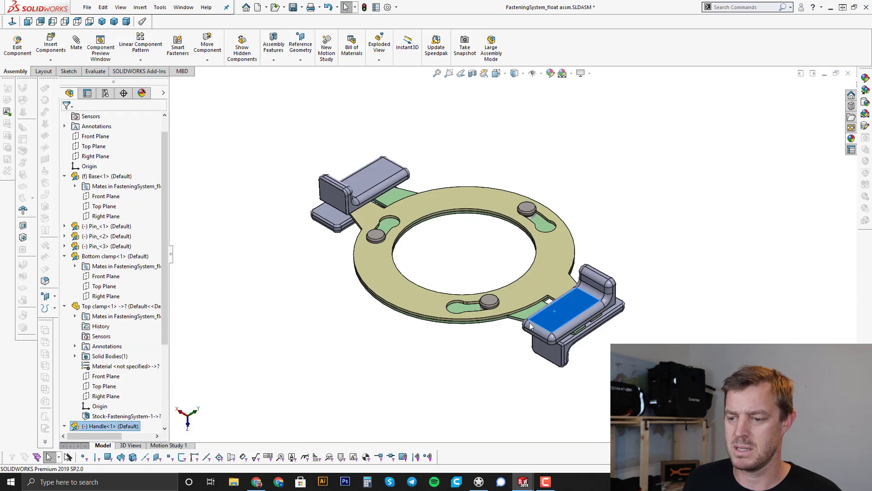
key(m)
drag(390, 347, 583, 305)
key(Escape)
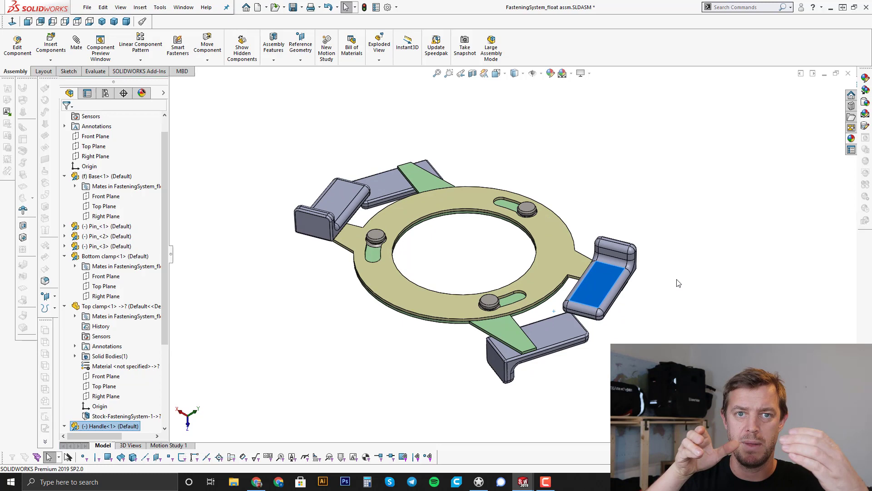
key(m)
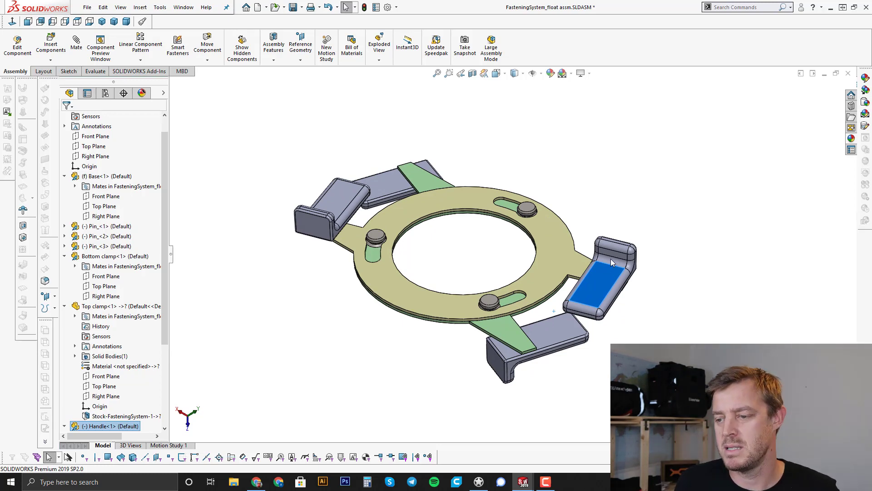
drag(611, 259, 520, 365)
key(Escape)
middle_drag(520, 365, 624, 295)
- Swing the clamps to further positions, then return to the Concept B. Pins 2 slide
key(m)
drag(624, 295, 614, 272)
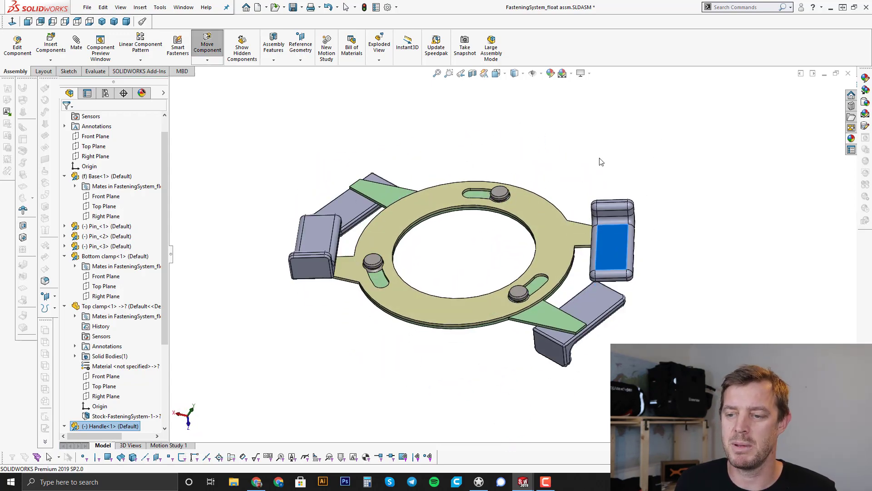
key(Escape)
click(500, 193)
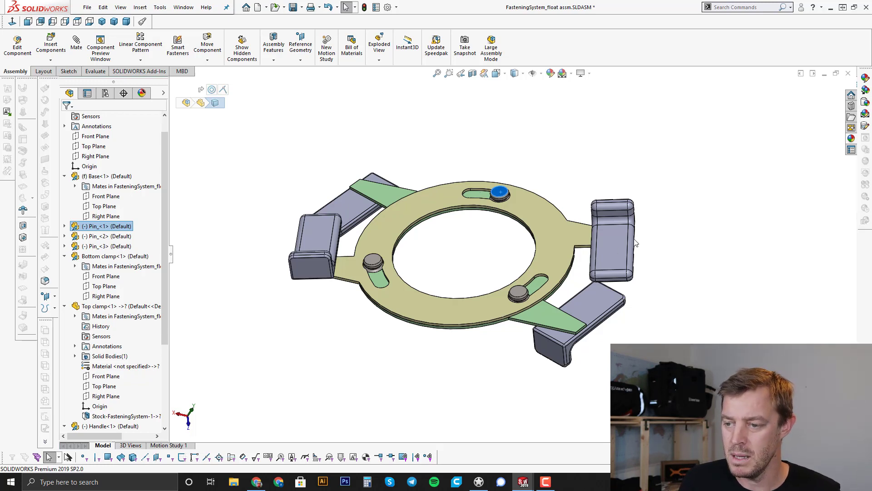
drag(618, 233, 494, 348)
middle_drag(495, 348, 511, 331)
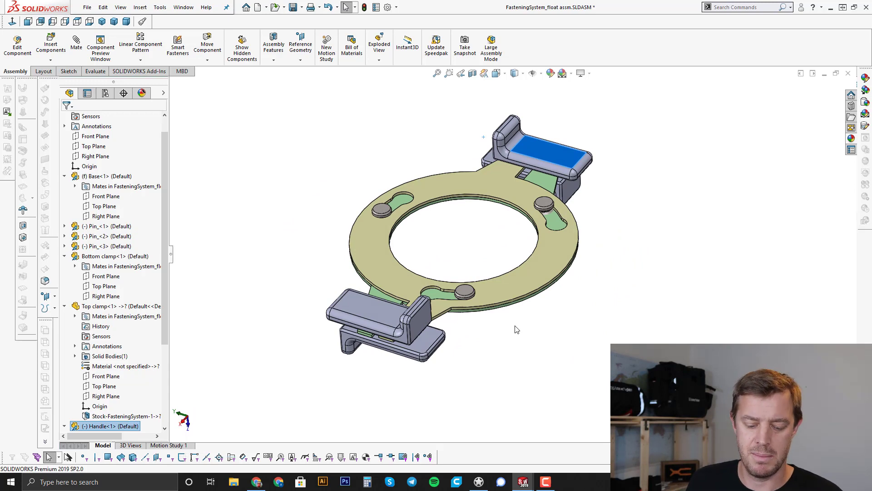
key(alt+Tab)
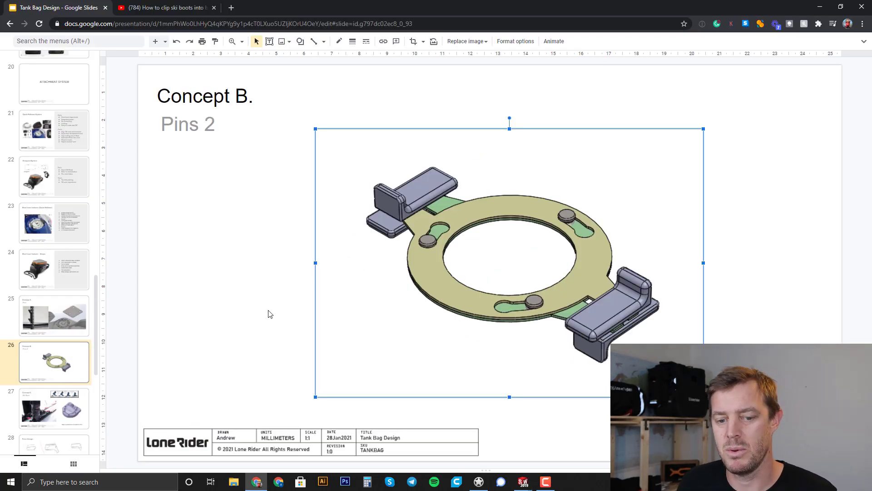
click(267, 311)
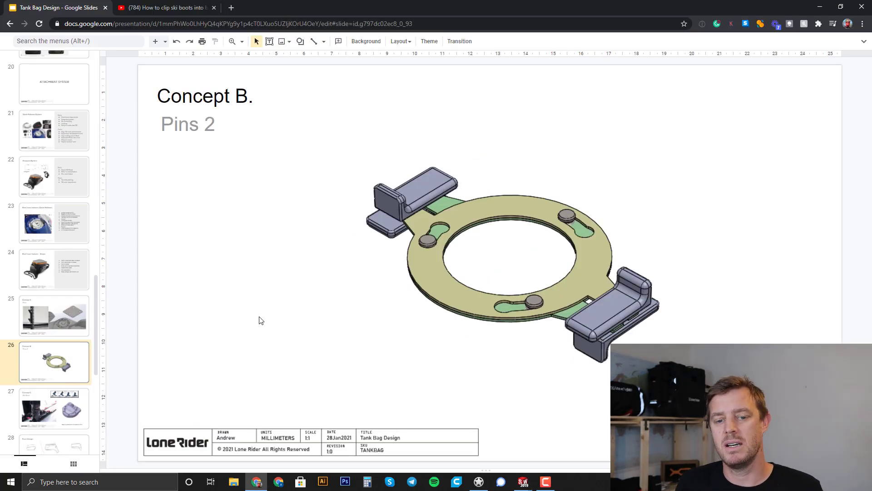
- Show slide 27, Concept C Ski Boot, then switch to the SKI-BOOT part in SolidWorks
click(63, 407)
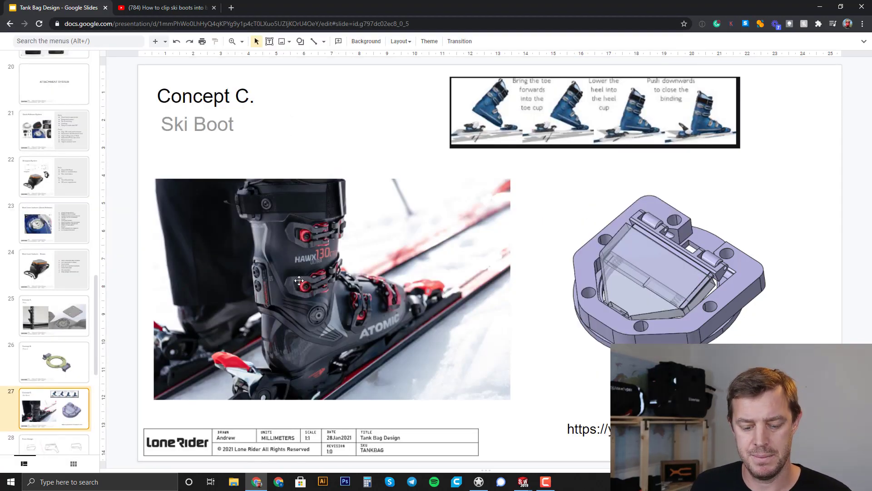
key(alt+Tab)
key(ctrl+Tab)
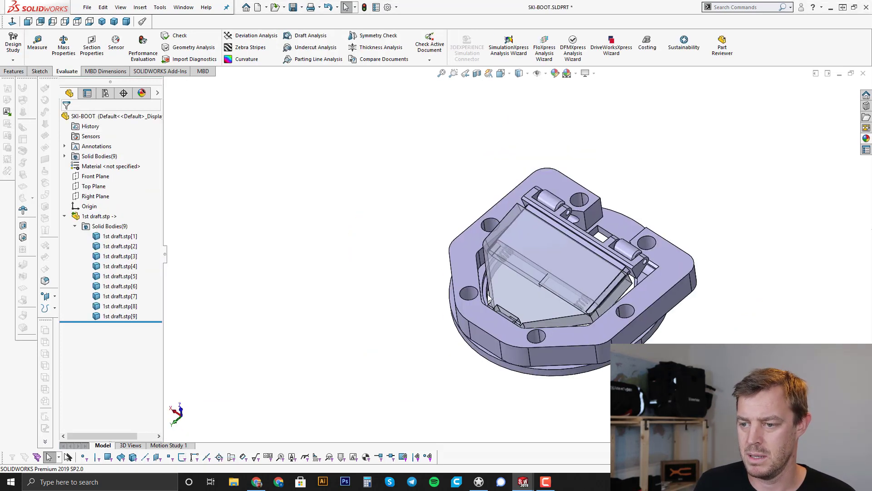
middle_drag(536, 252, 524, 143)
click(537, 282)
middle_drag(538, 282, 495, 313)
scroll(521, 291, down, 4)
click(479, 285)
click(481, 285)
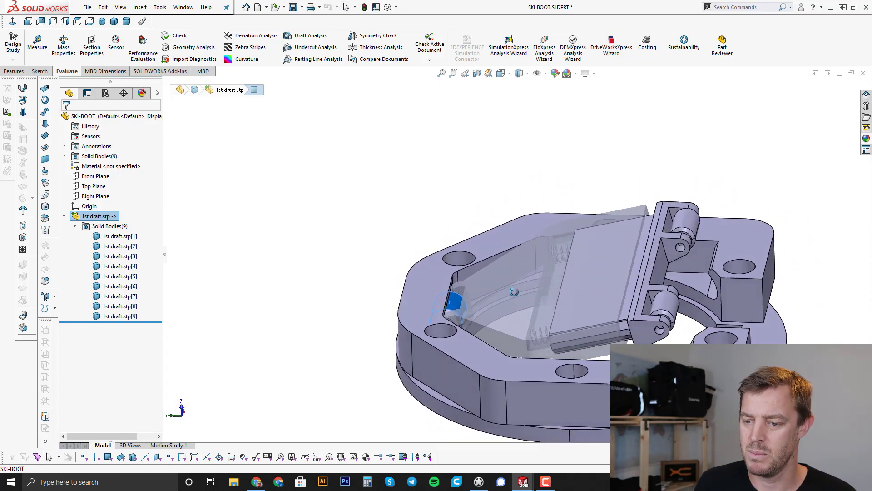
middle_drag(514, 291, 688, 256)
scroll(468, 293, down, 2)
click(475, 282)
key(f)
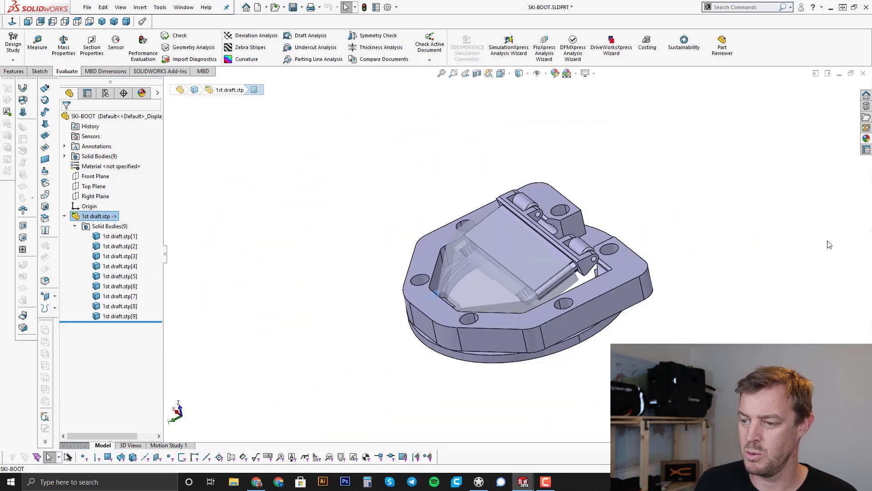
scroll(532, 268, down, 8)
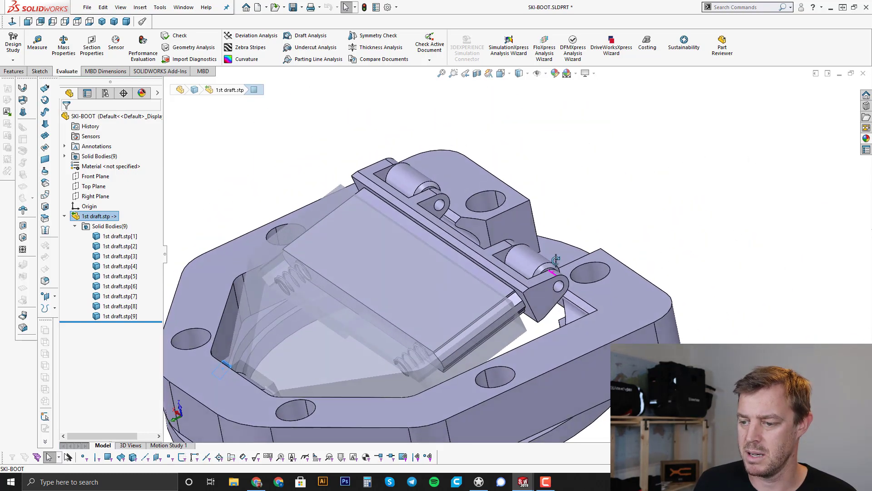
click(566, 298)
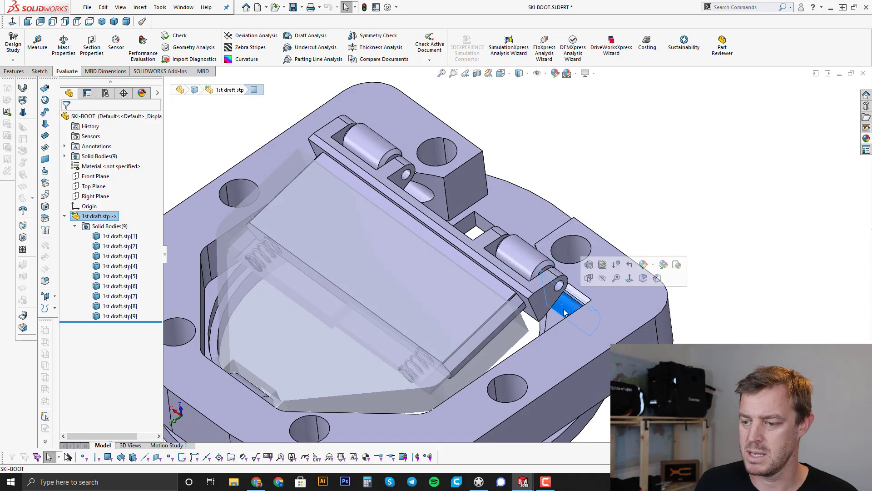
middle_drag(566, 298, 457, 268)
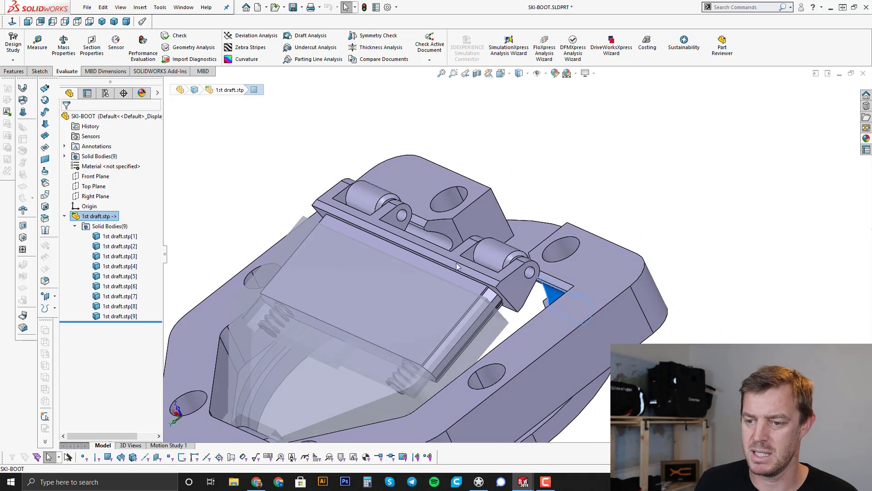
click(396, 264)
middle_drag(383, 251, 372, 380)
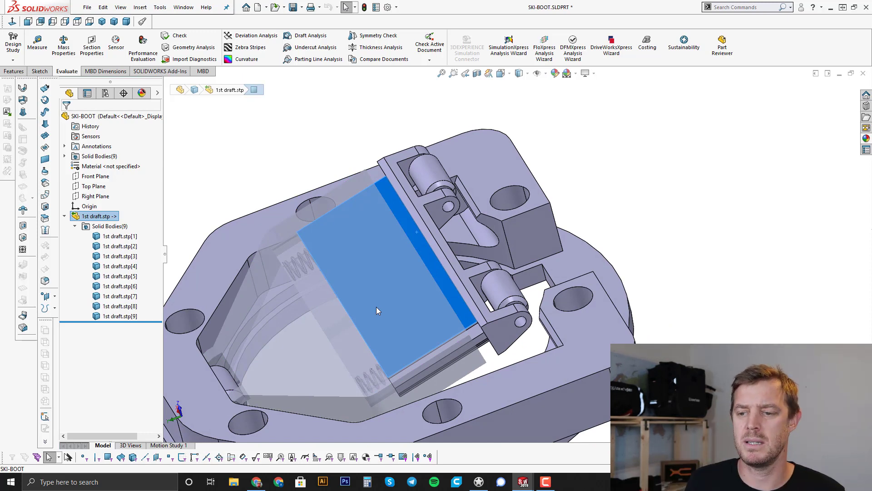
middle_drag(377, 306, 472, 285)
scroll(422, 295, up, 3)
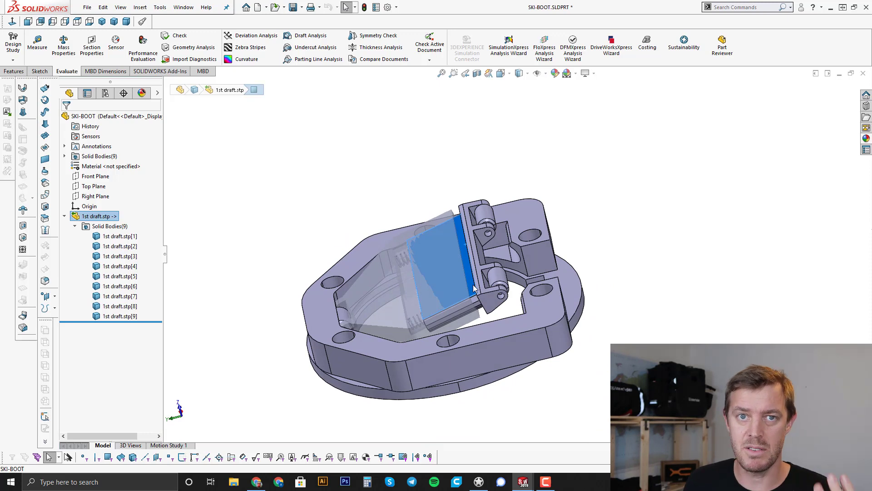
scroll(382, 309, down, 2)
click(320, 321)
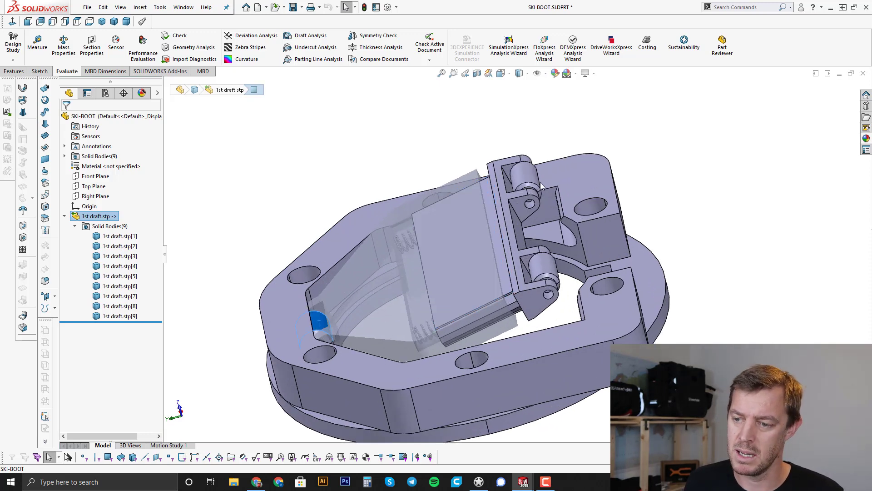
click(533, 181)
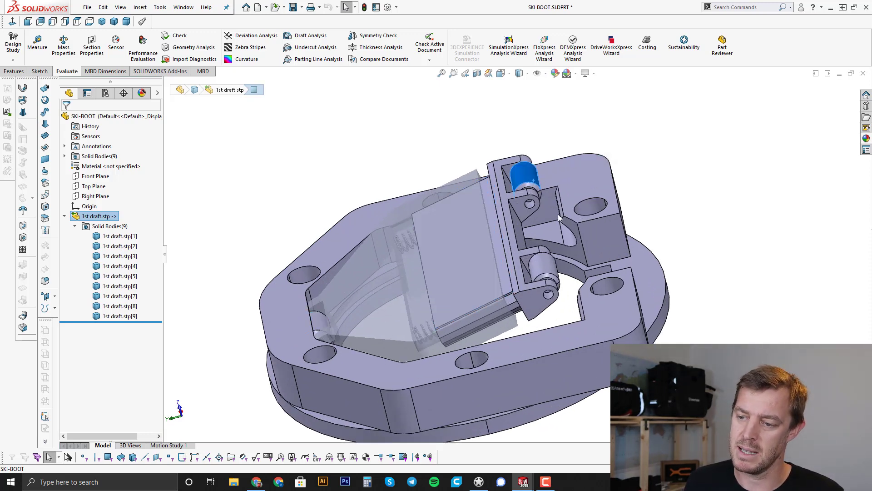
click(528, 184)
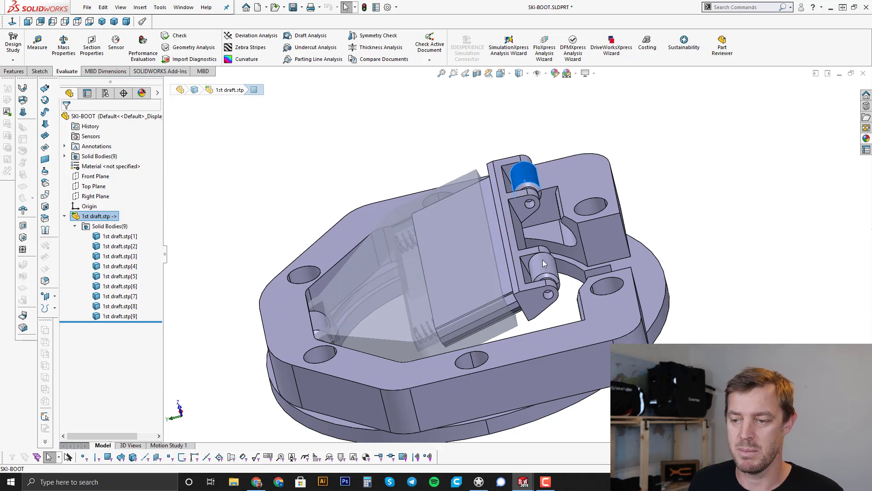
middle_drag(544, 263, 587, 321)
click(586, 321)
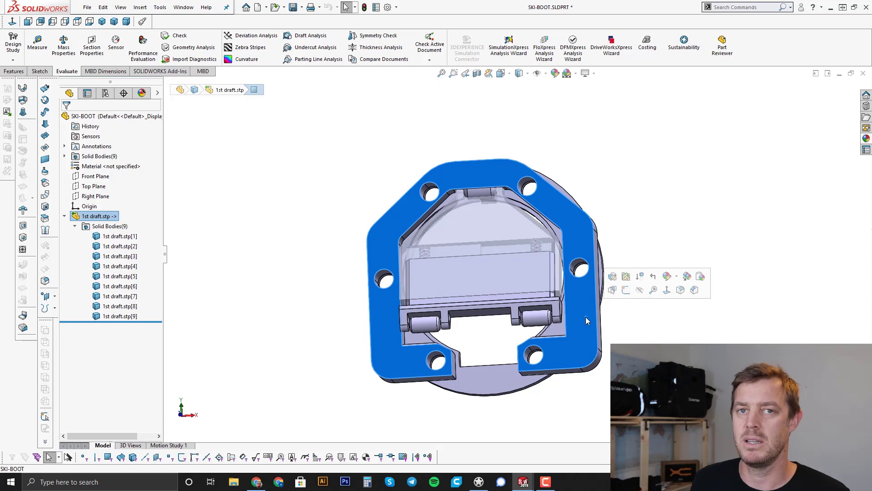
key(space)
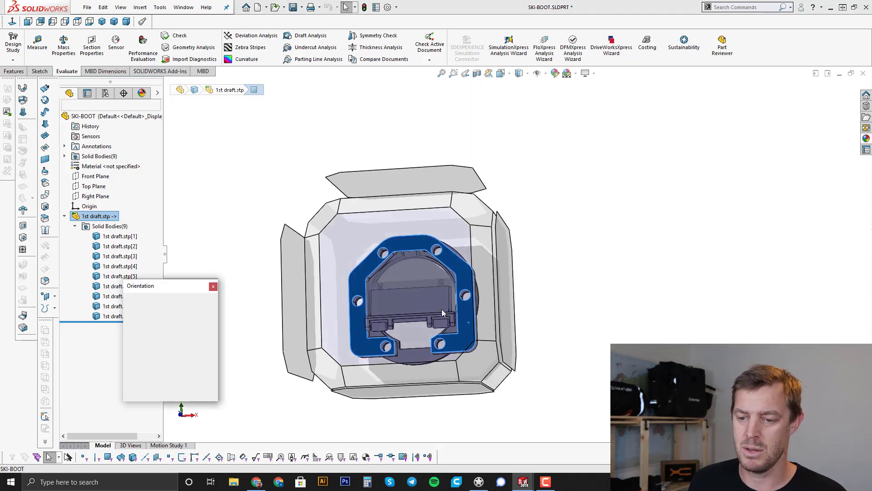
click(622, 259)
middle_drag(622, 259, 517, 232)
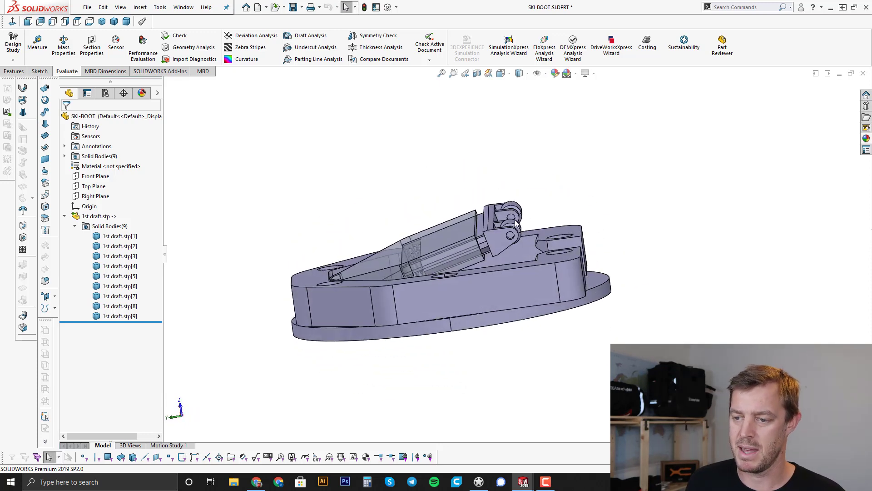
key(space)
click(516, 236)
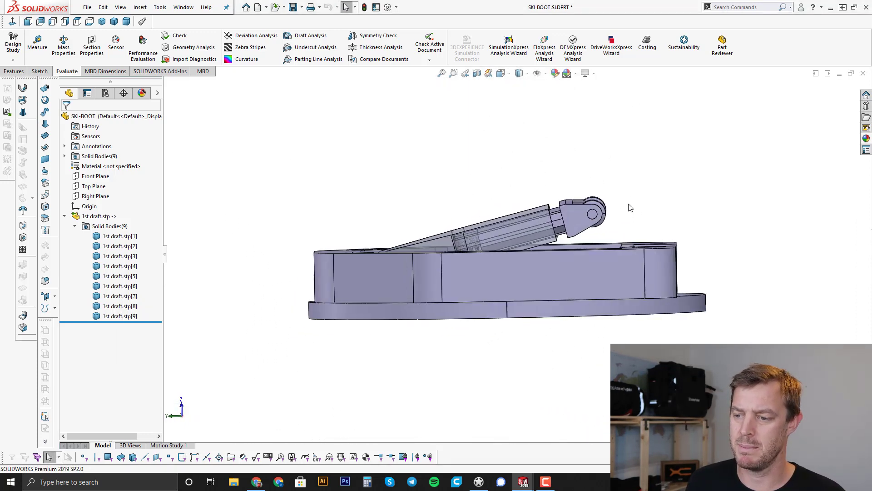
click(660, 273)
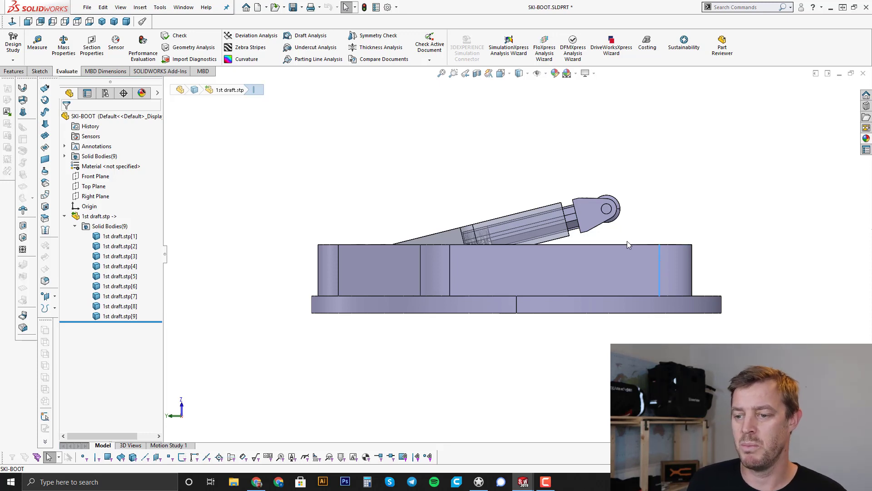
middle_drag(627, 241, 571, 283)
click(458, 198)
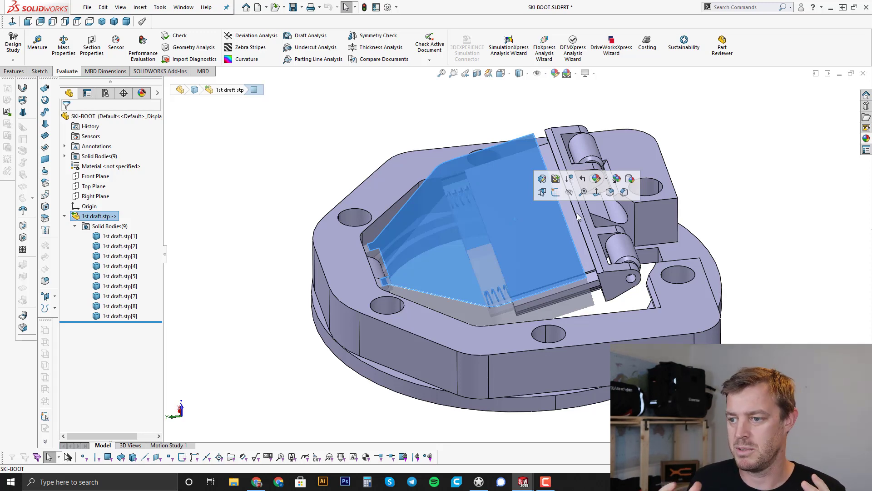
- Orbit the SKI-BOOT model toward a top-down view, then return to the Concept C. Ski Boot slide
click(766, 217)
scroll(650, 313, up, 3)
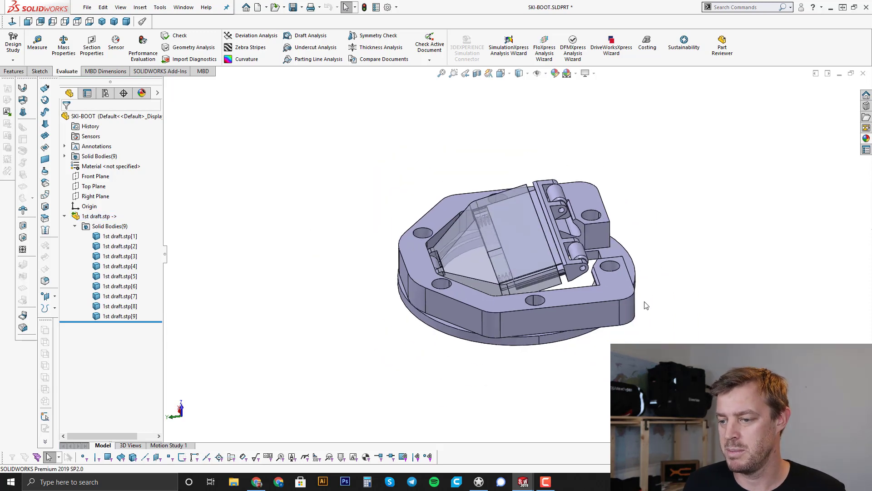
middle_drag(645, 302, 587, 359)
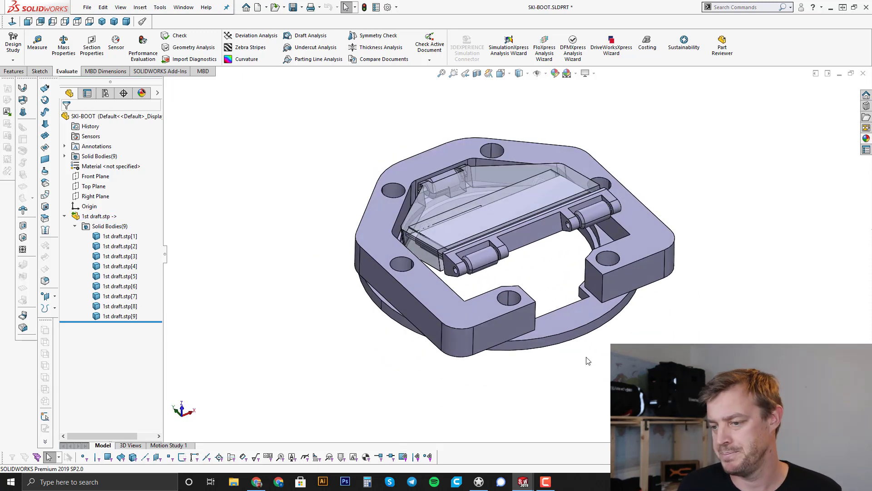
middle_drag(593, 329, 509, 364)
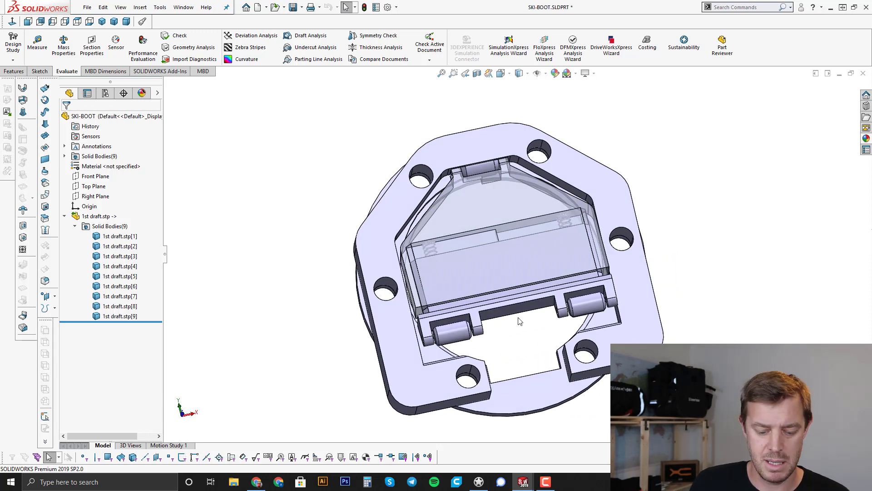
key(alt+Tab)
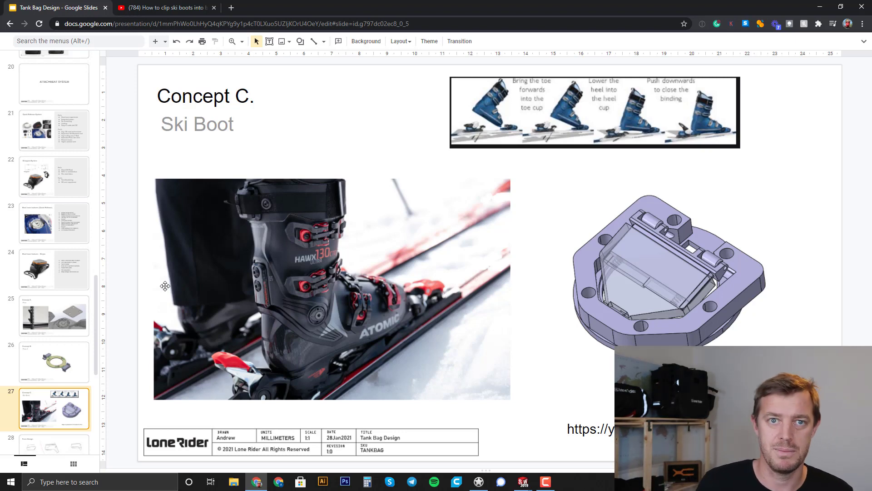
- Show slide 28, Form Design, with its six perspective sketches of the tank bag
click(57, 450)
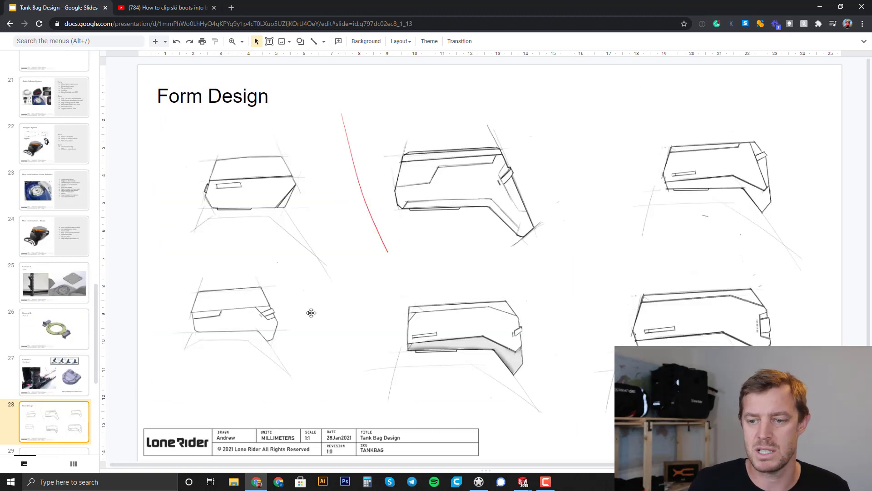